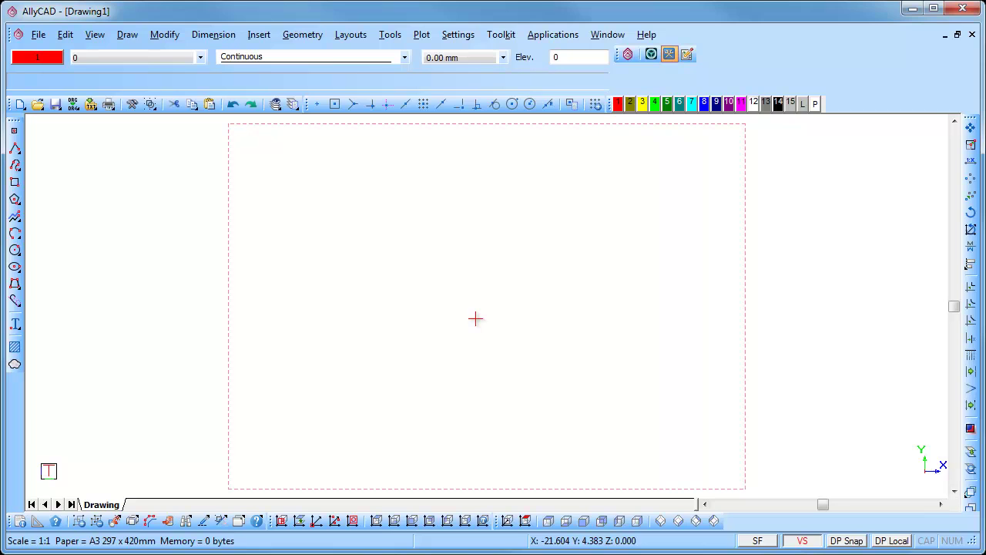
Start a rectangle from the Draw menu and bring up the Jumps options
left_click(487, 306)
left_click(128, 35)
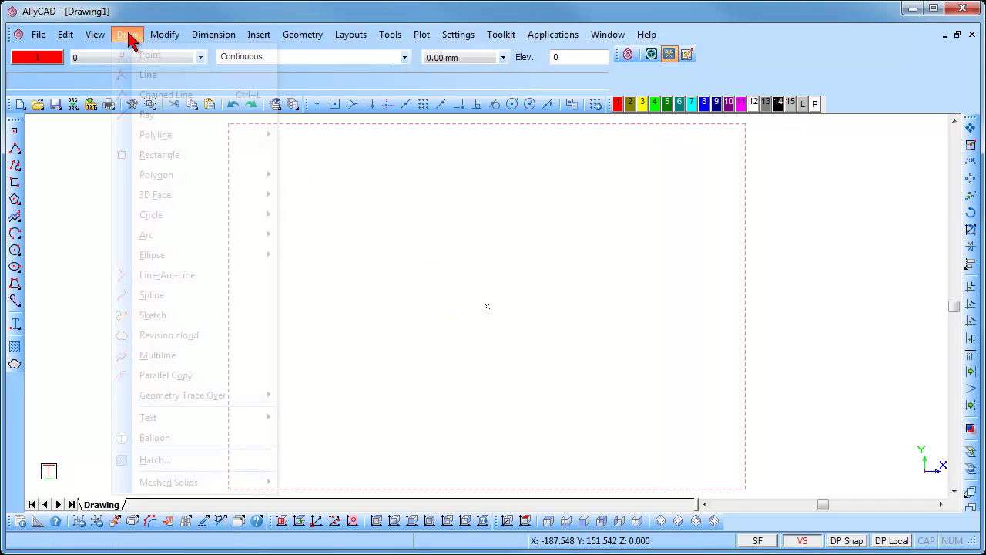
left_click(159, 155)
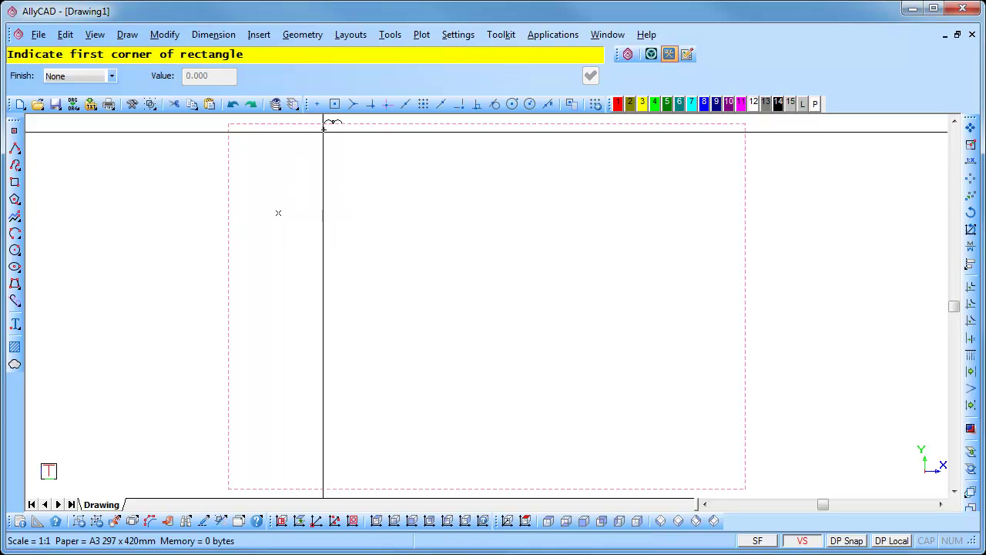
left_click(391, 36)
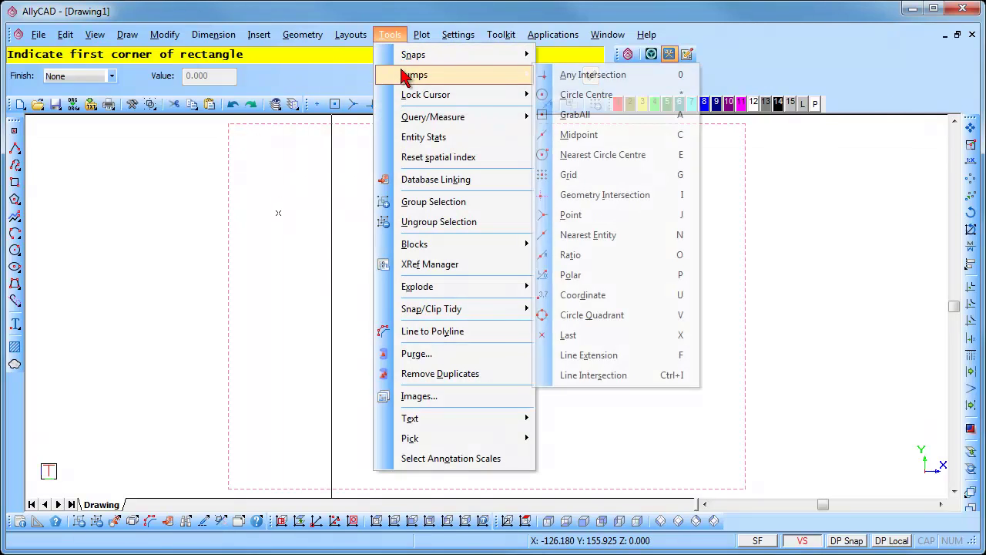
mouse_move(414, 75)
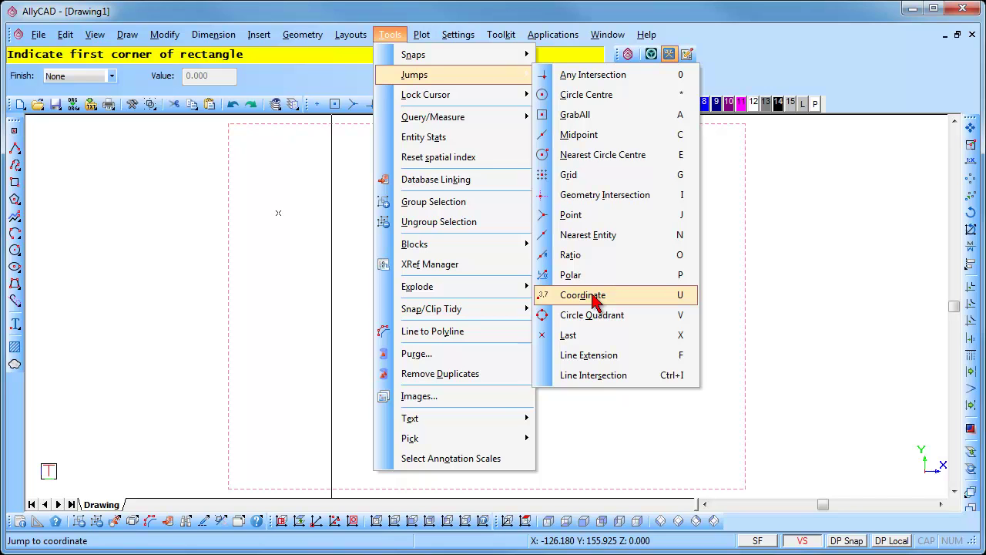
Place the rectangle's first corner at coordinate X -120, Y 80
left_click(595, 301)
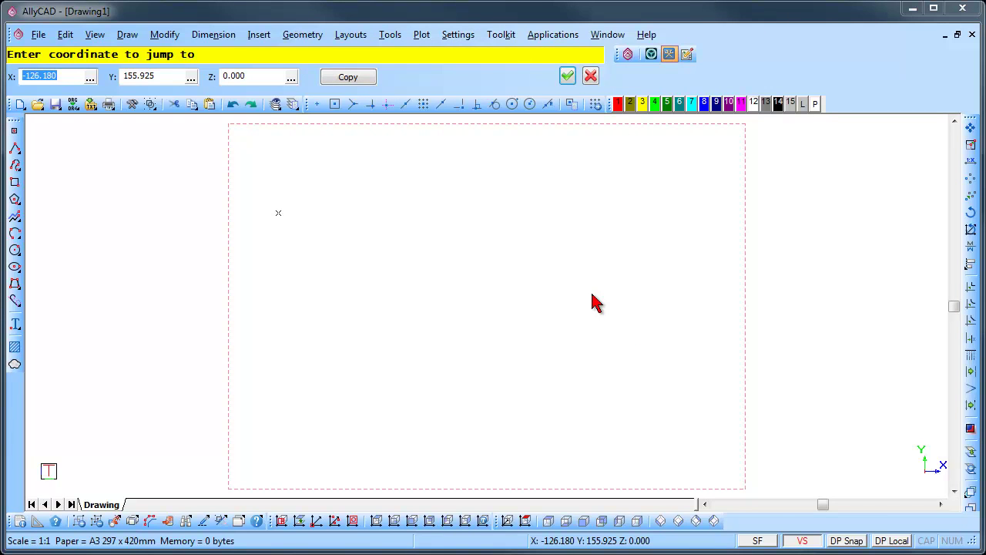
type("-")
type("120")
key("Tab")
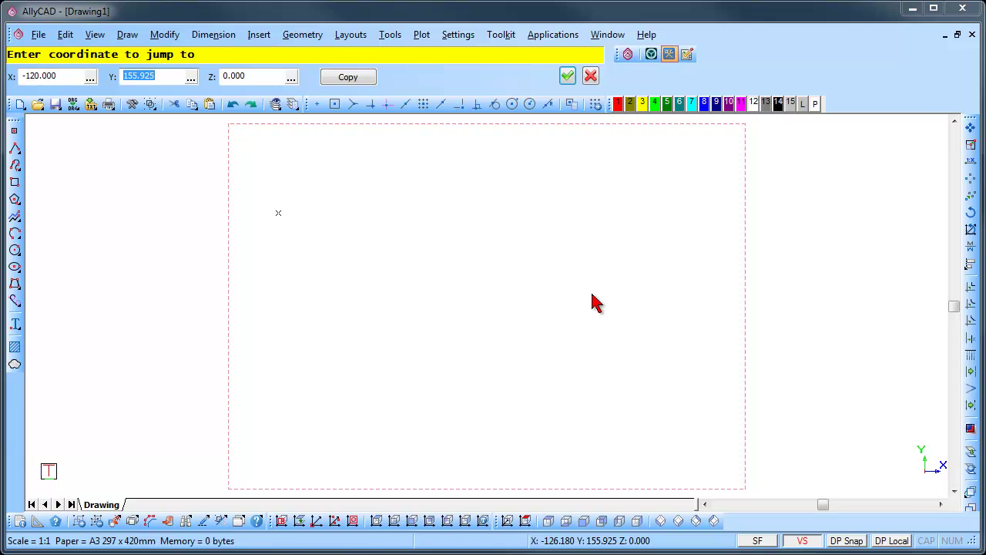
type("8")
type("0")
left_click(567, 76)
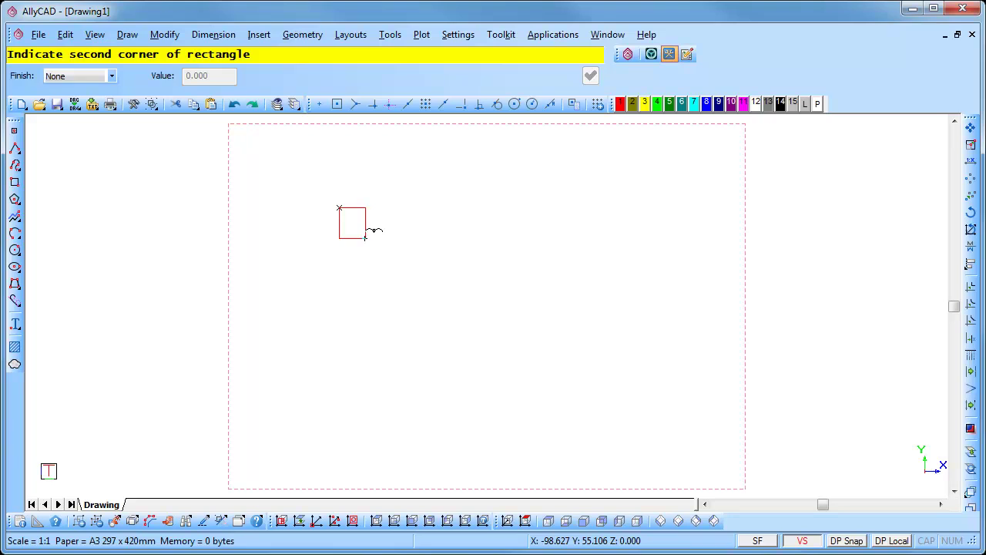
Bring up the Move Right and Down offset entry for the second corner
right_click(365, 238)
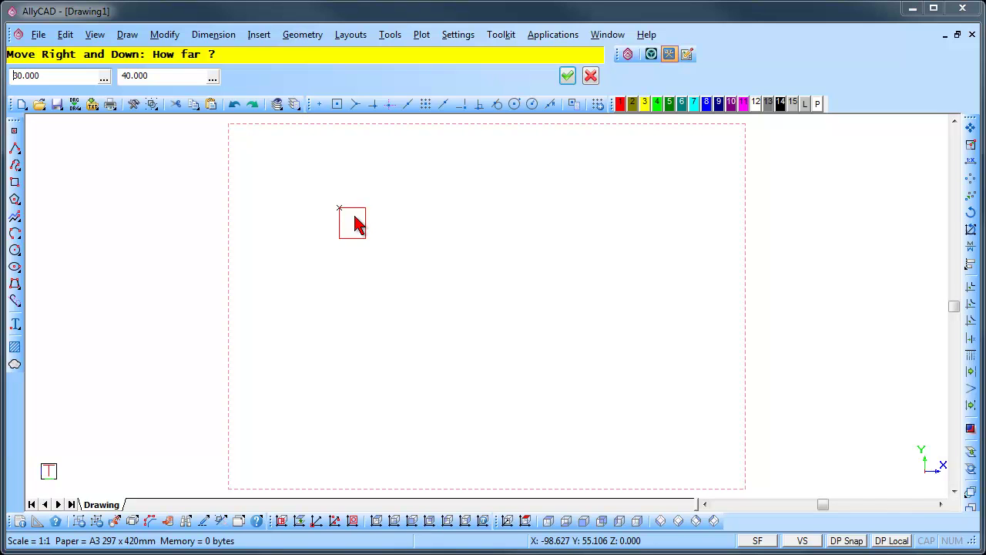
Offset the second corner 30 right and 40 down from the first
double_click(55, 74)
type("30")
key("Tab")
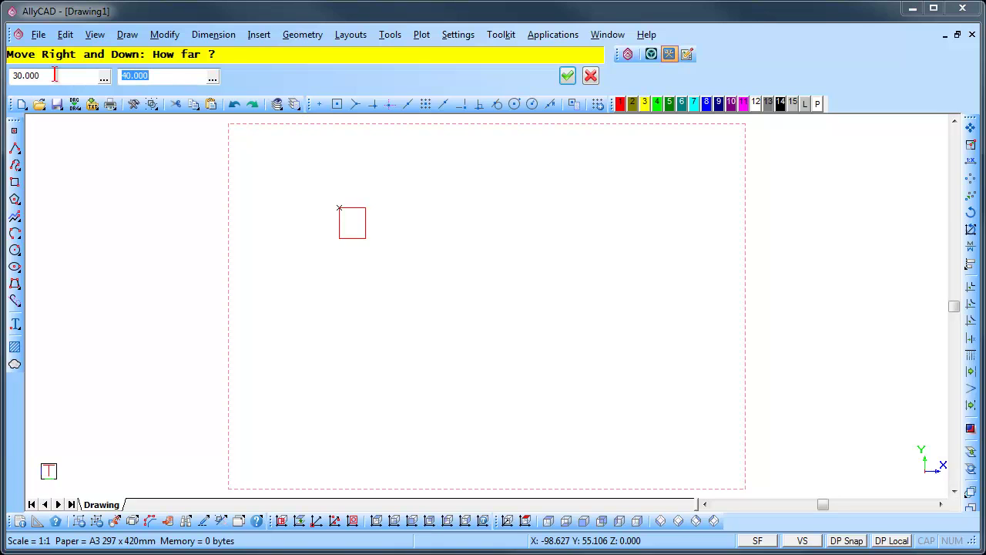
type("40")
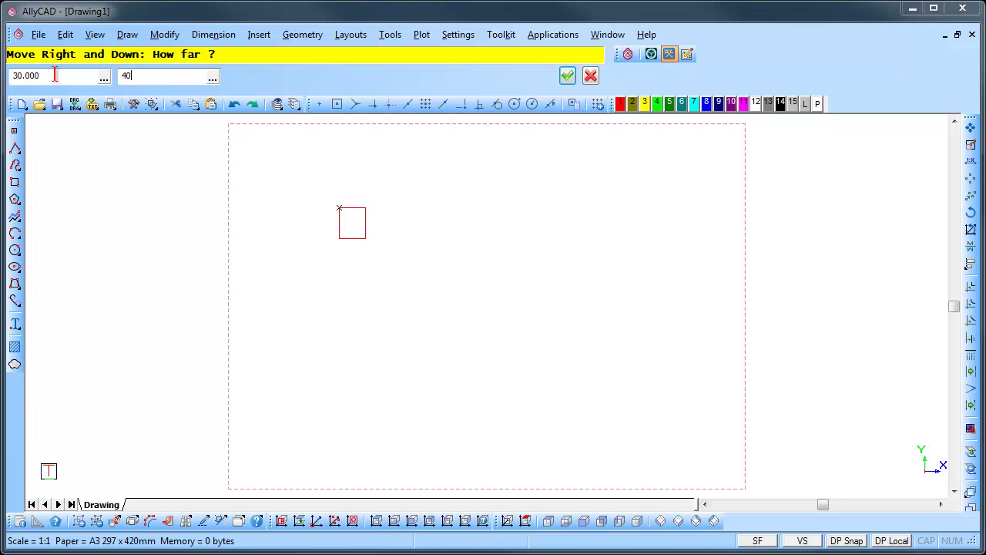
key("Return")
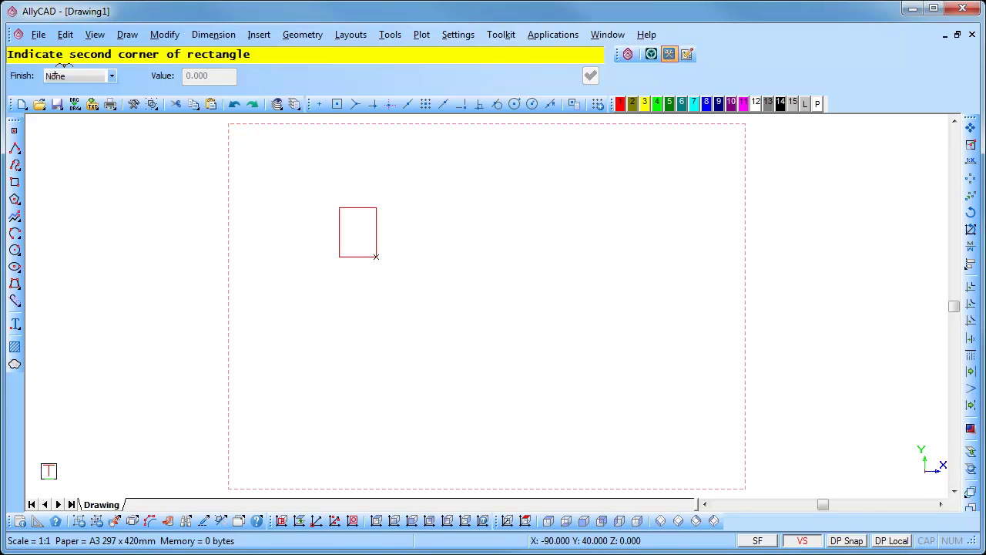
Set the corner finish to Fillet and place the rectangle's second corner
key("Down")
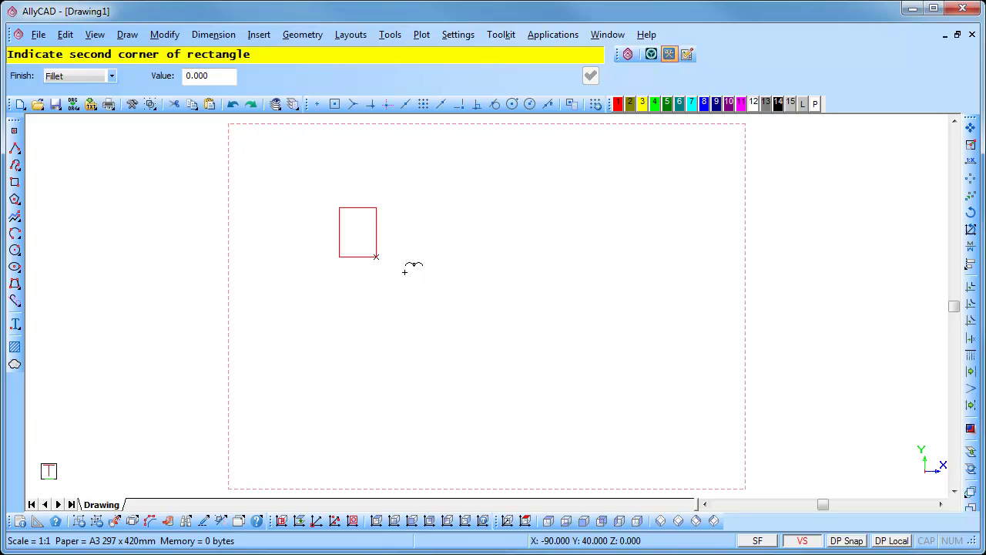
left_click(376, 257)
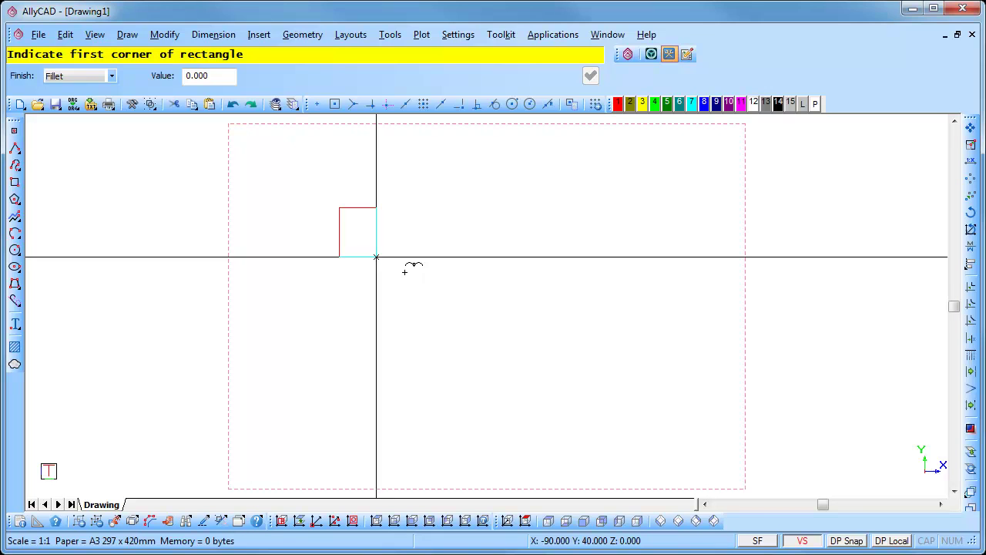
Quit the rectangle command from the right-click menu
right_click(423, 271)
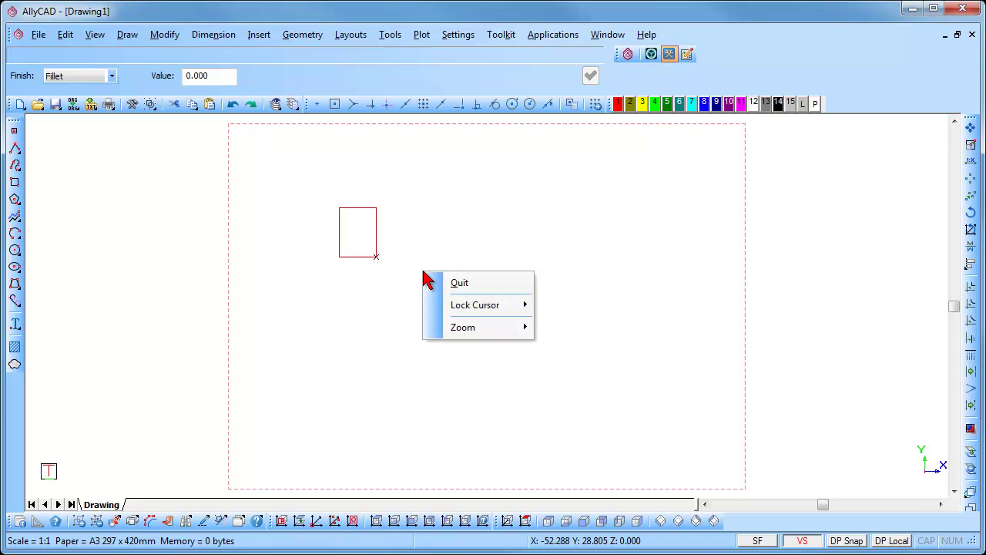
left_click(439, 283)
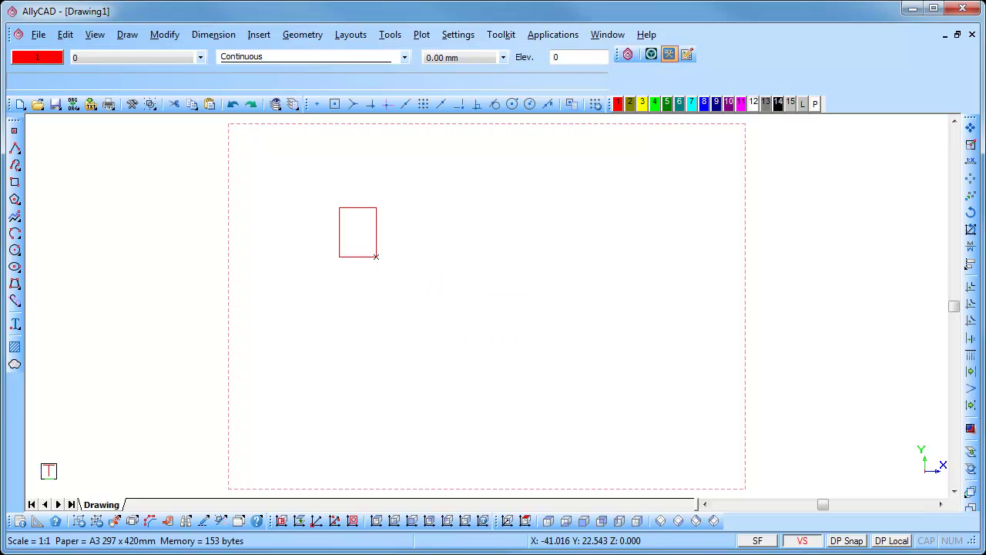